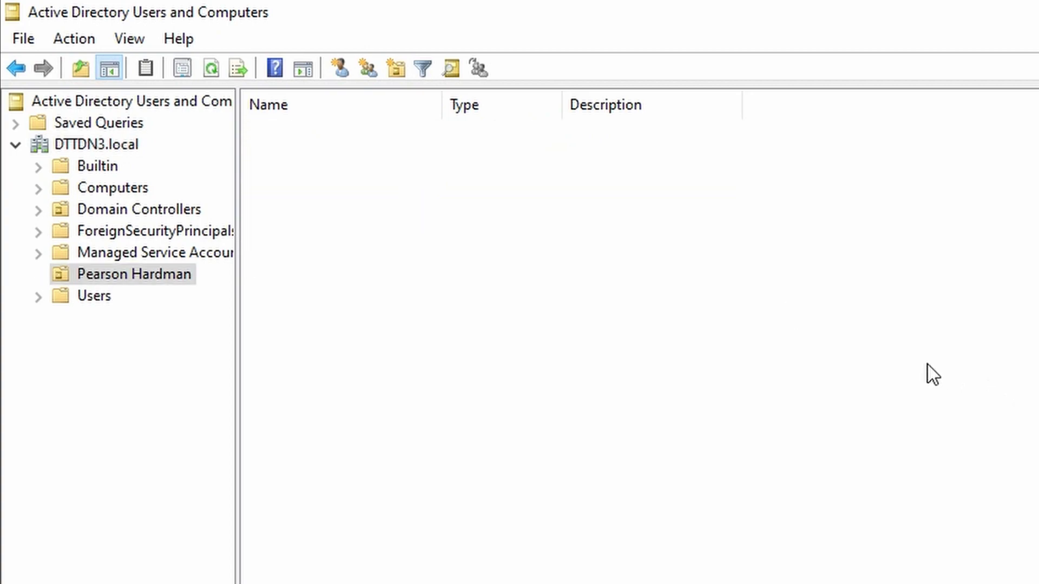
Step: Choose New > Shared Folder from the Pearson Hardman OU's context menu
{"action": "right_click", "coordinate": [928, 365]}
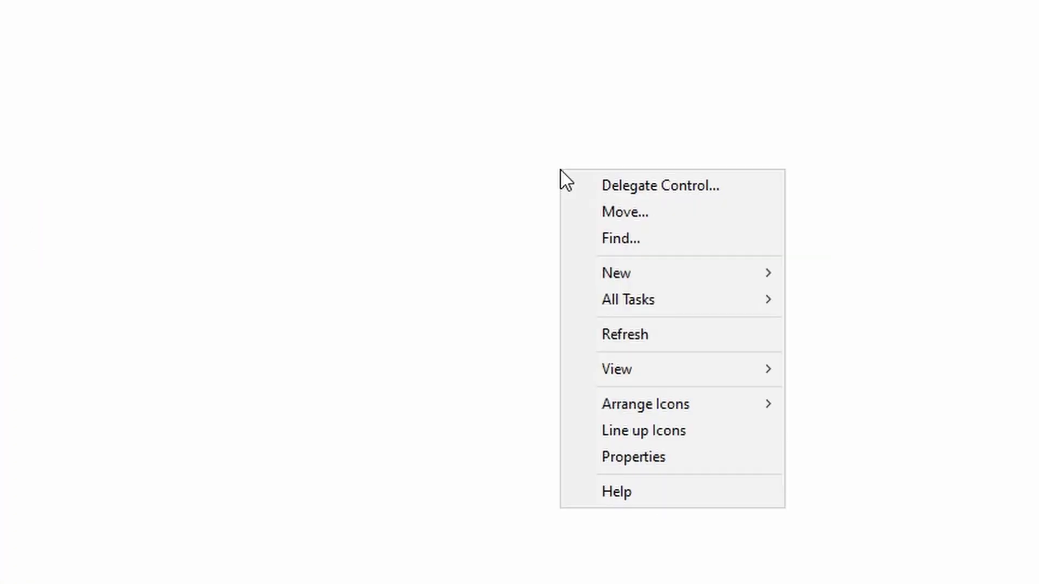
{"action": "mouse_move", "coordinate": [460, 174]}
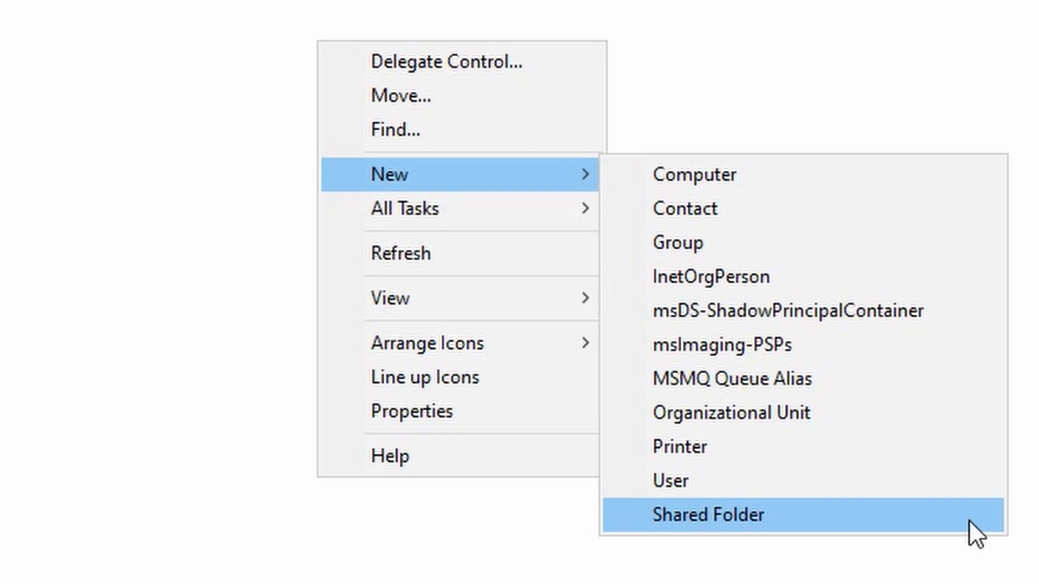
{"action": "left_click", "coordinate": [969, 521]}
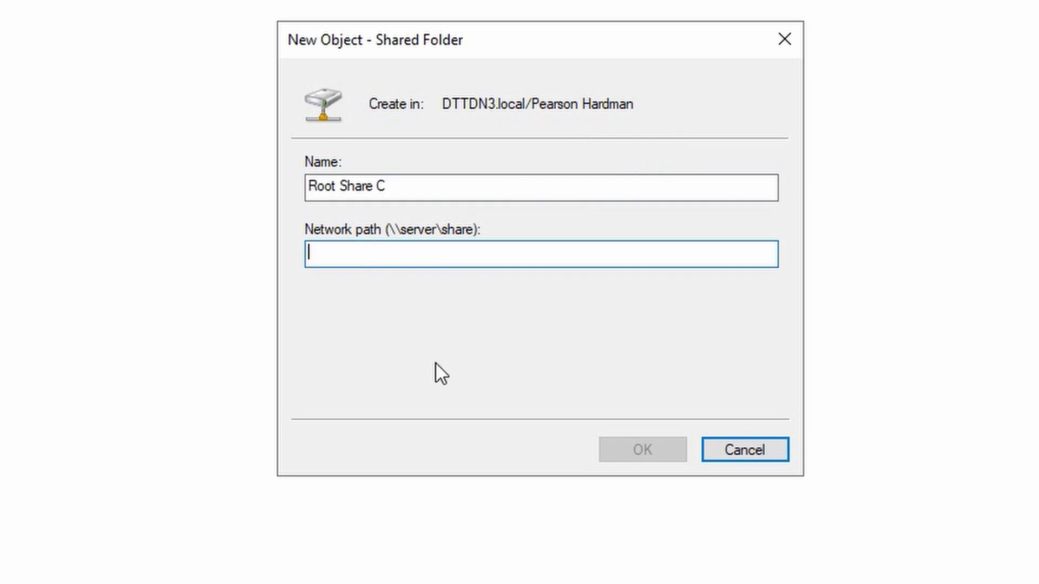
{"action": "type", "text": "\\DTT-2K22-DC1"}
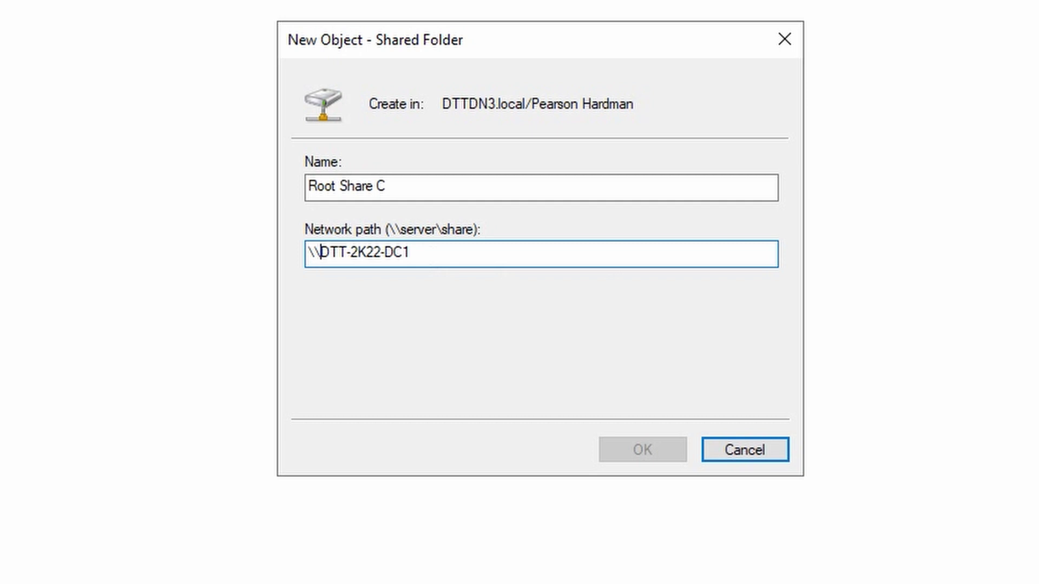
{"action": "type", "text": "\\"}
{"action": "type", "text": "C$"}
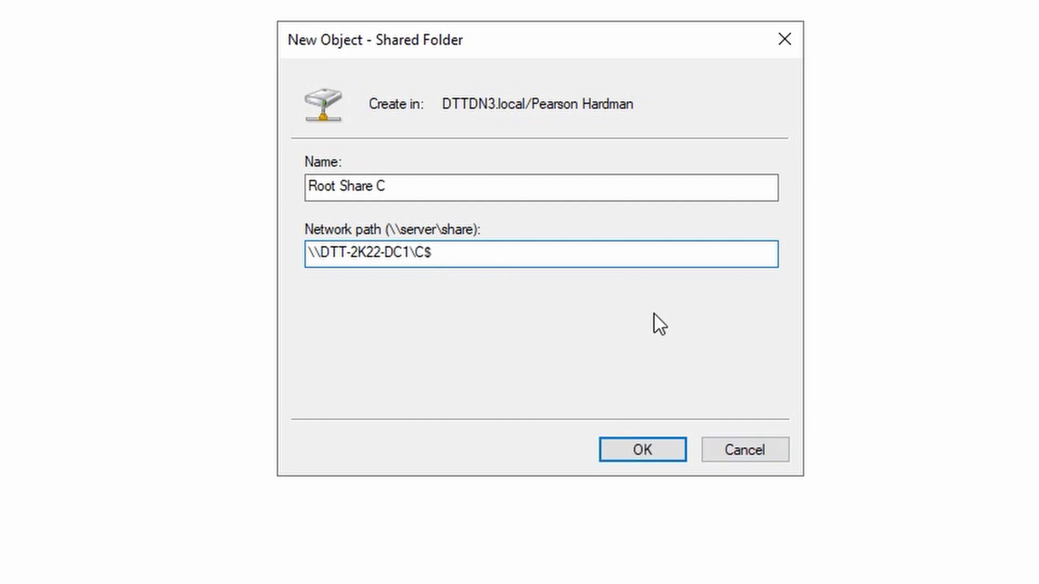
Step: Confirm the new shared folder 'Root Share C' pointing to \\DTT-2K22-DC1\C$
{"action": "left_click", "coordinate": [650, 452]}
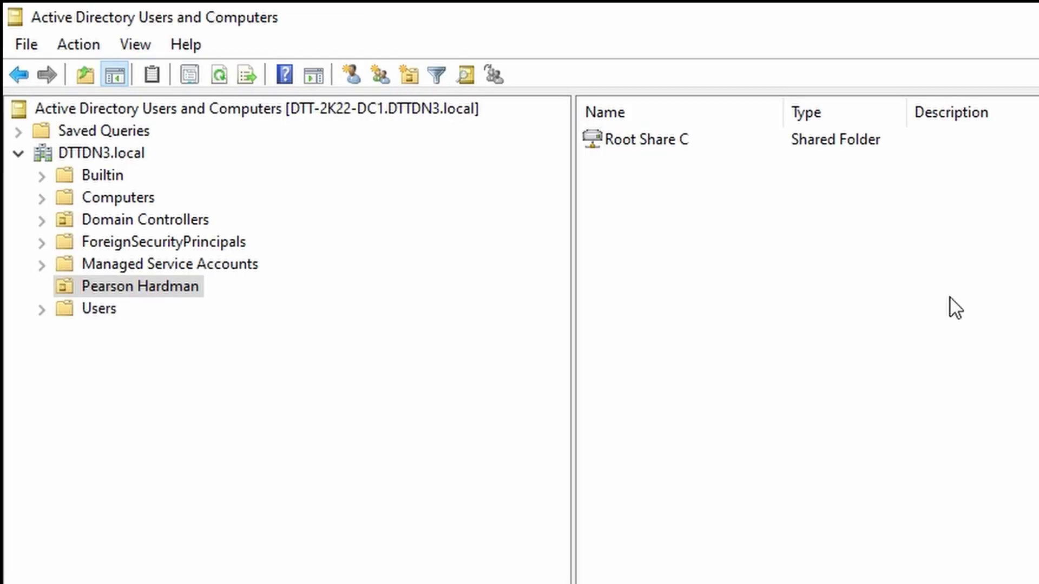